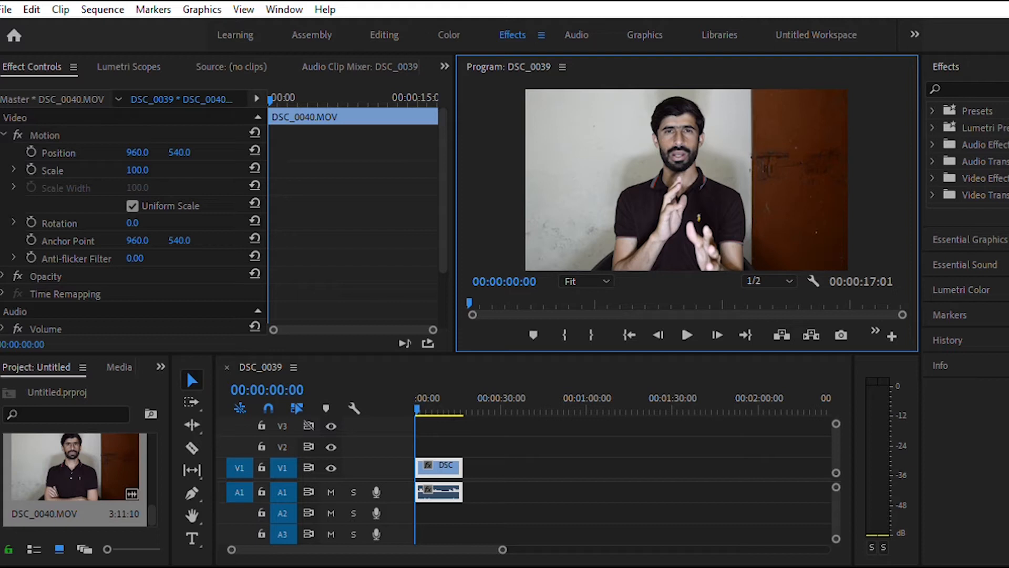
Find the Gaussian Blur video effect and apply it to the DSC_0040.MOV clip on track V1
click(989, 83)
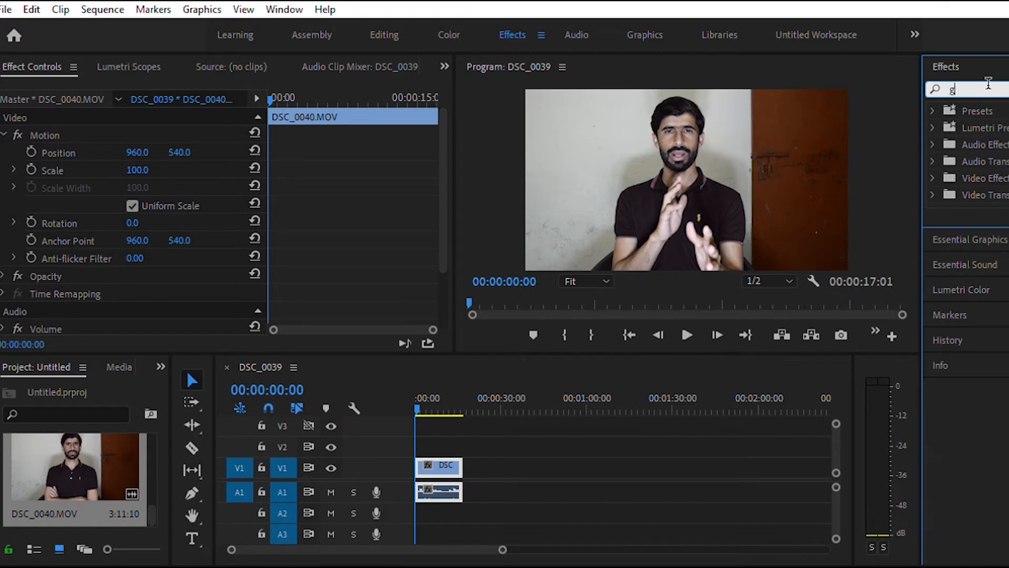
text(gau)
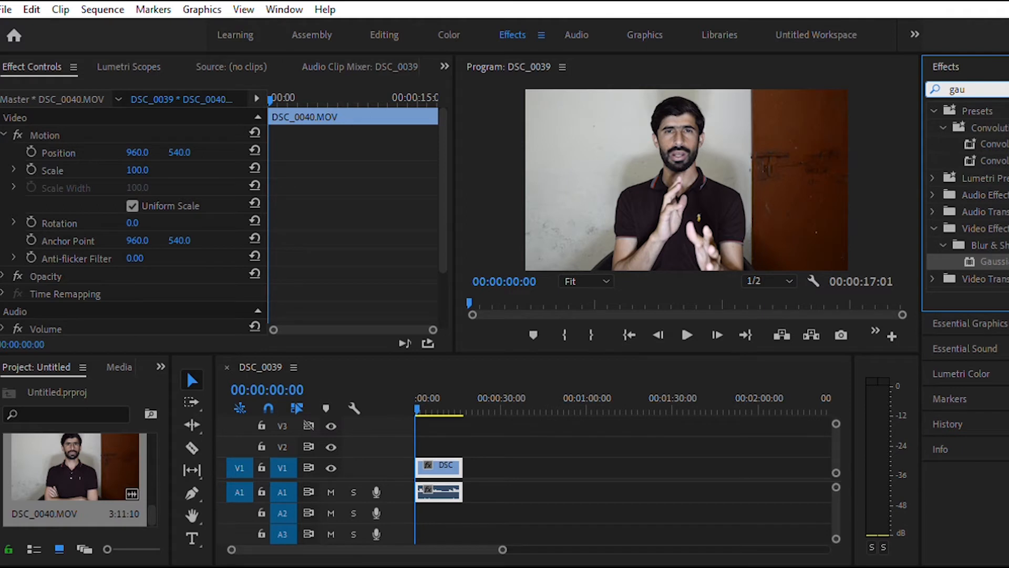
drag(566, 400, 438, 465)
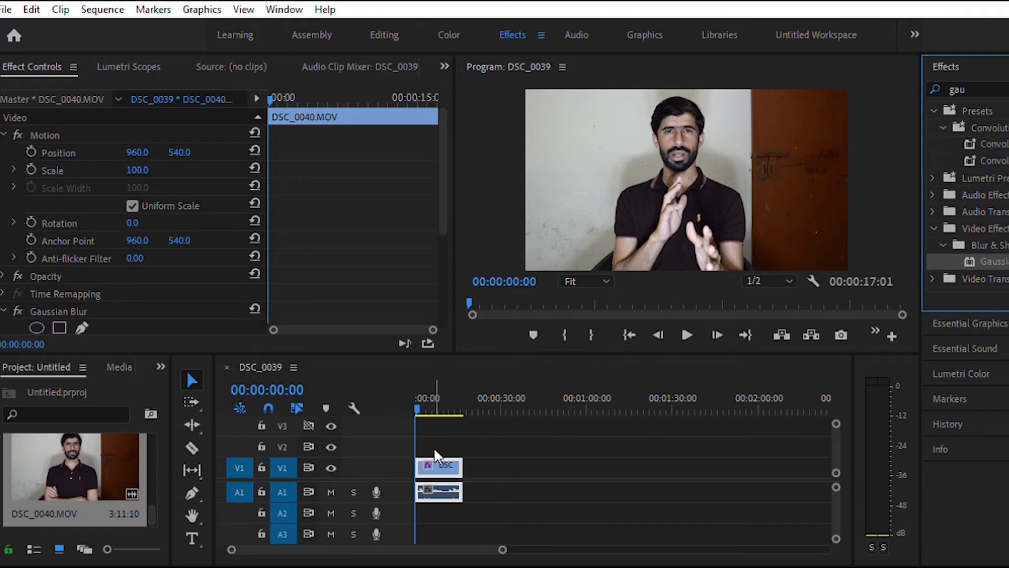
Start a freeform mask on the Gaussian Blur effect, outlining the man from the elbow at the frame's left up over his head
scroll(386, 262, down, 3)
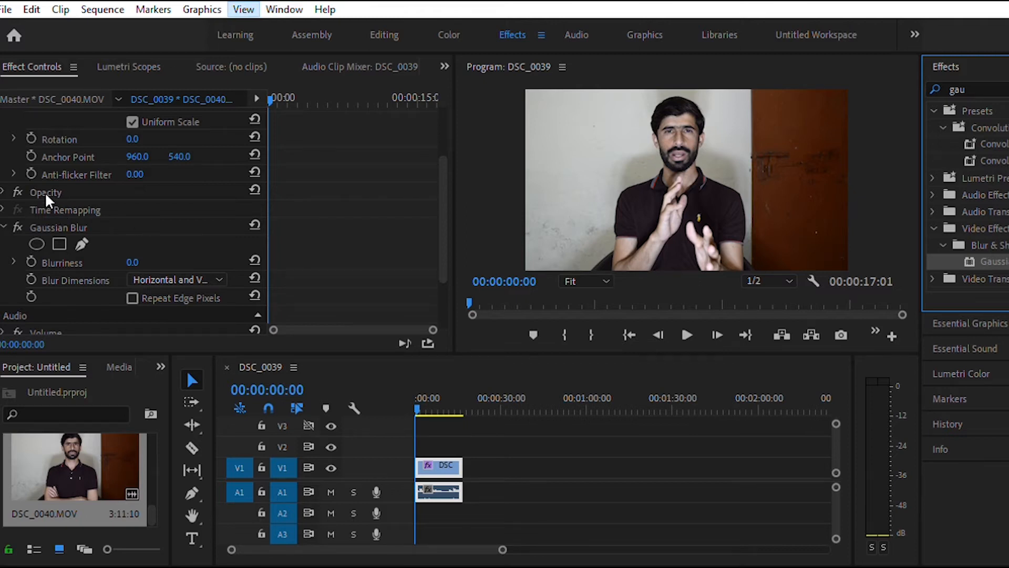
click(54, 209)
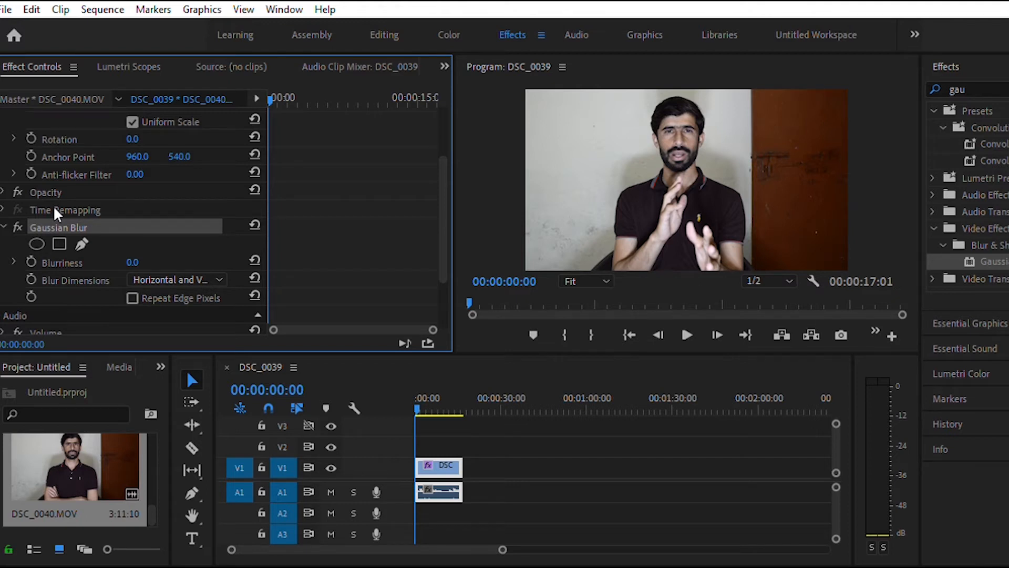
scroll(54, 209, up, 2)
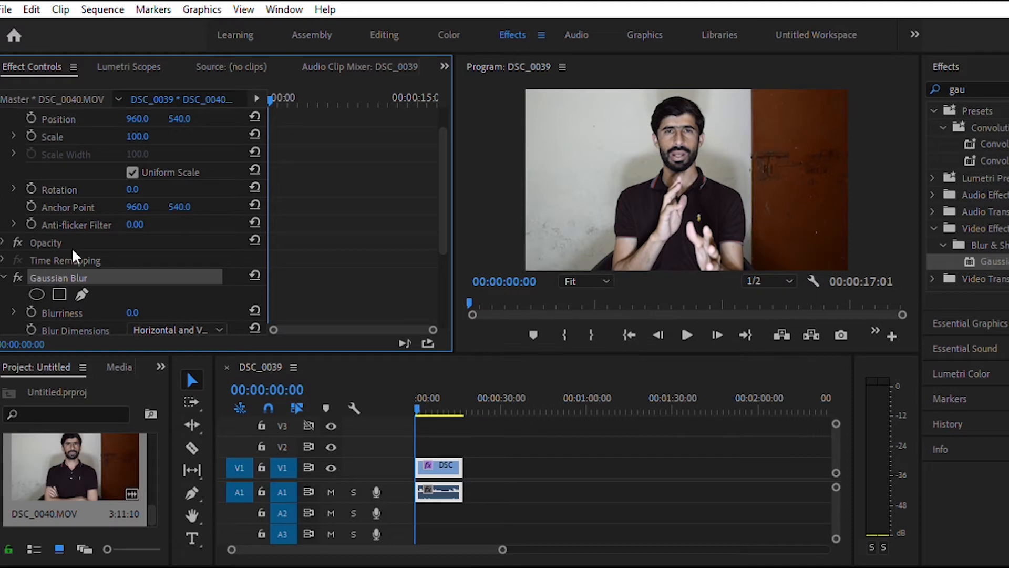
scroll(72, 247, down, 2)
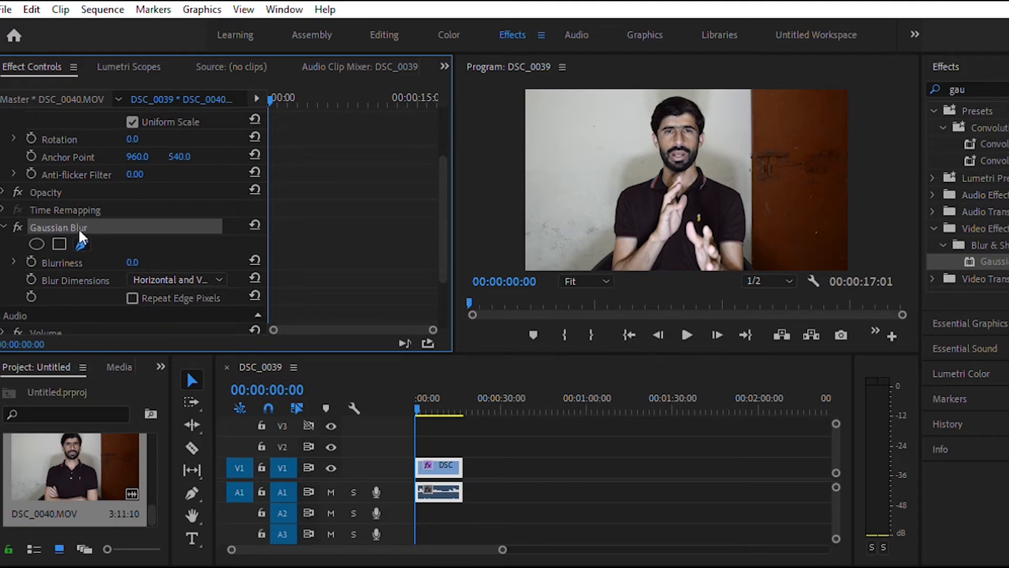
click(81, 243)
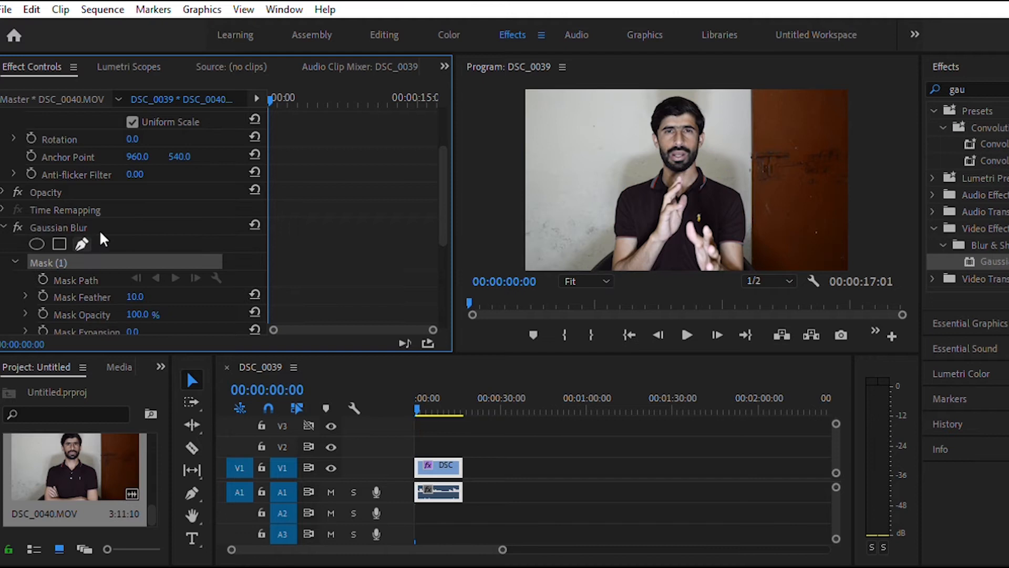
click(607, 265)
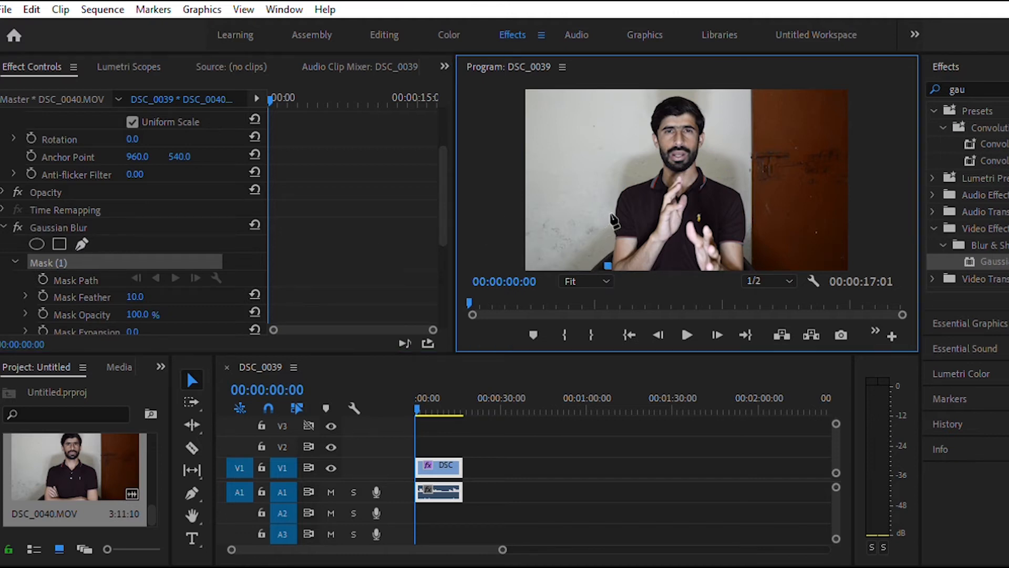
click(608, 229)
click(614, 196)
click(635, 178)
click(654, 164)
click(647, 135)
click(648, 107)
click(695, 97)
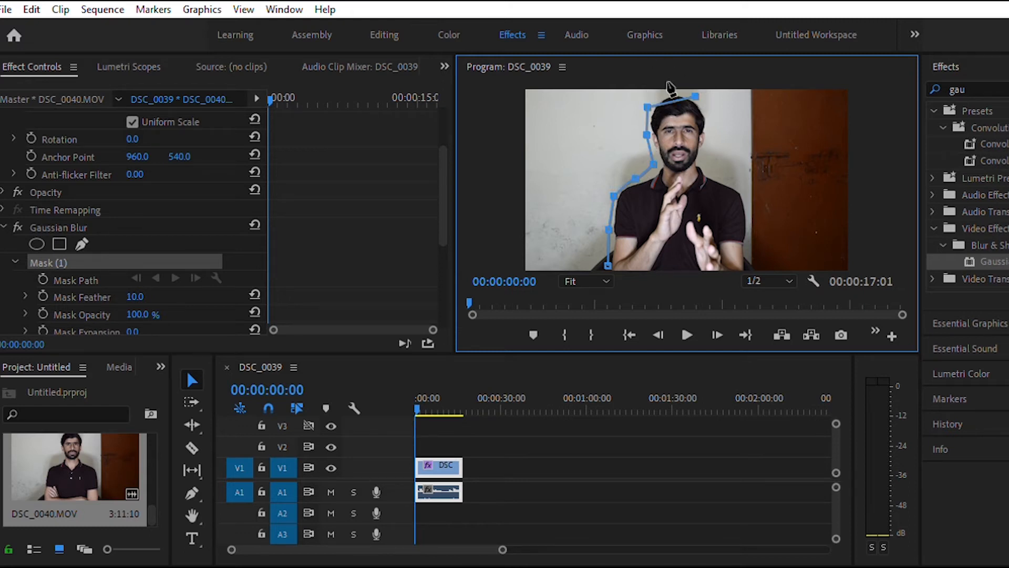
drag(648, 107, 650, 96)
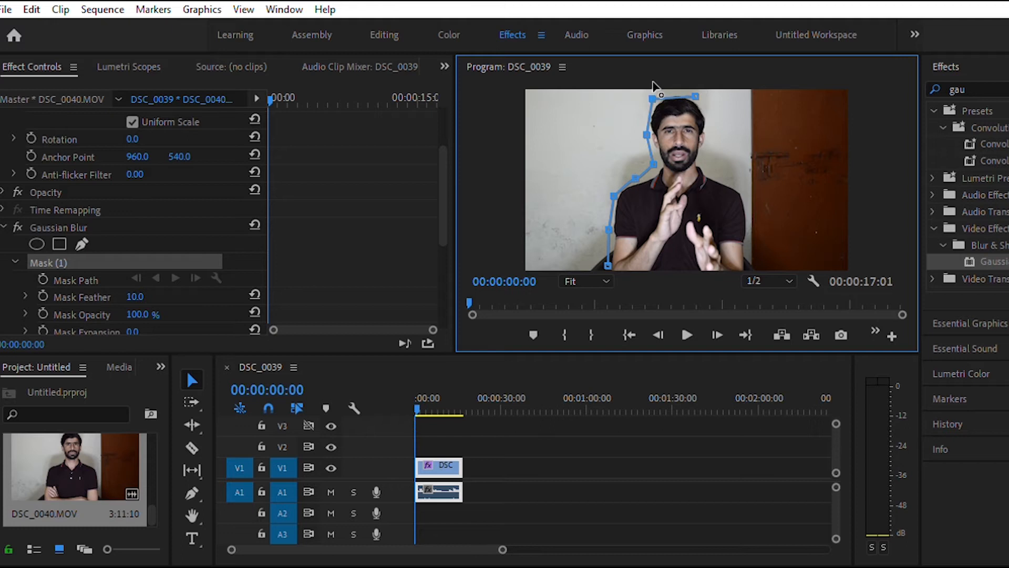
Continue the mask outline down the other side of the man's head and body and close it along the frame's lower edge
click(710, 113)
drag(717, 129, 714, 150)
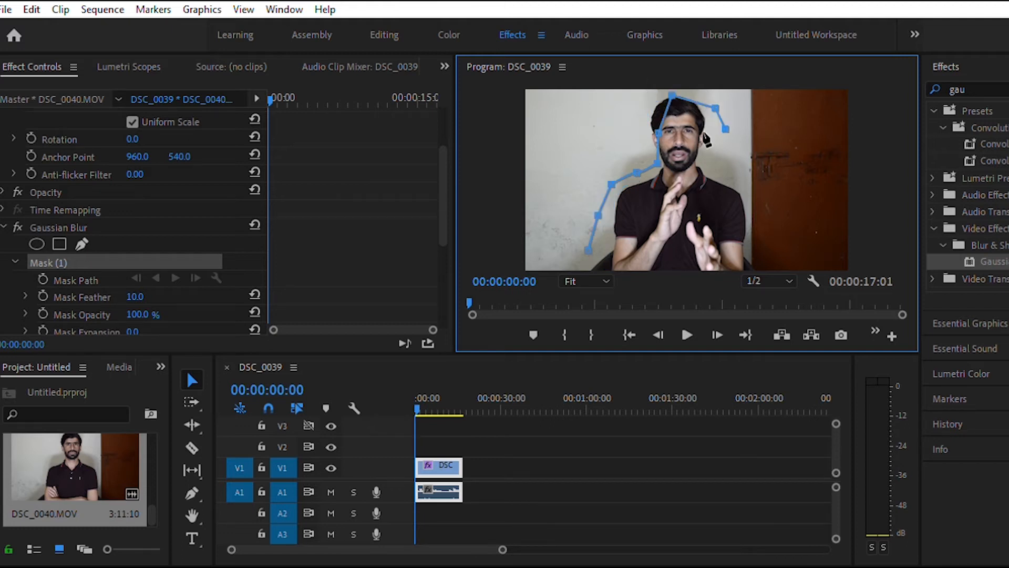
key(ctrl+z)
click(711, 140)
click(709, 166)
click(731, 181)
click(750, 214)
click(748, 244)
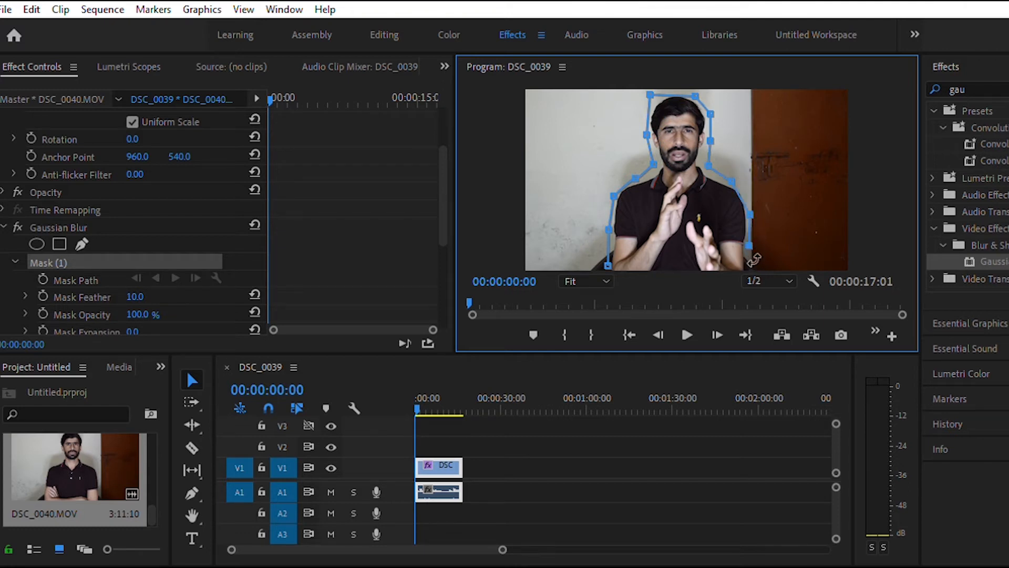
click(744, 268)
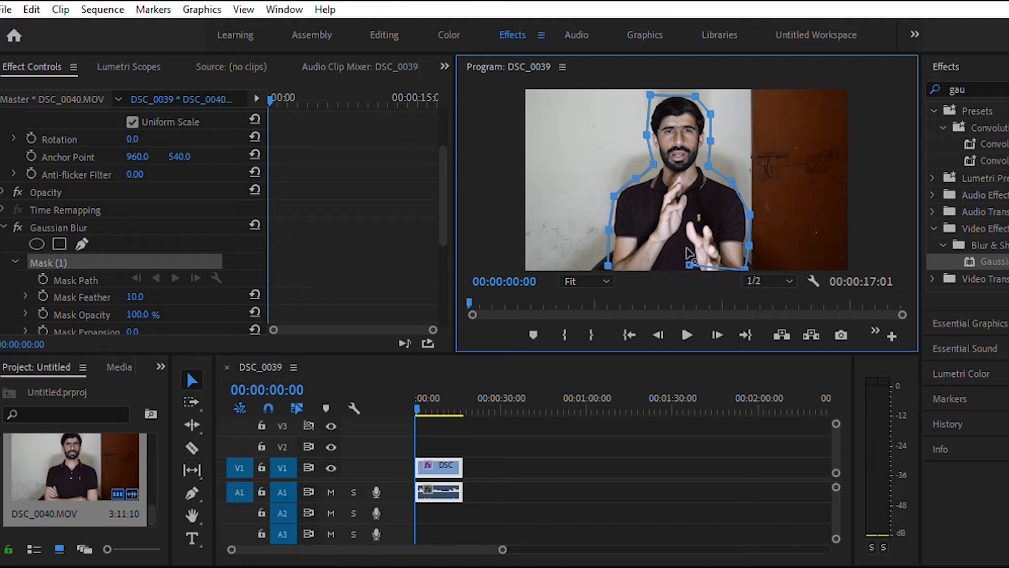
drag(689, 264, 603, 244)
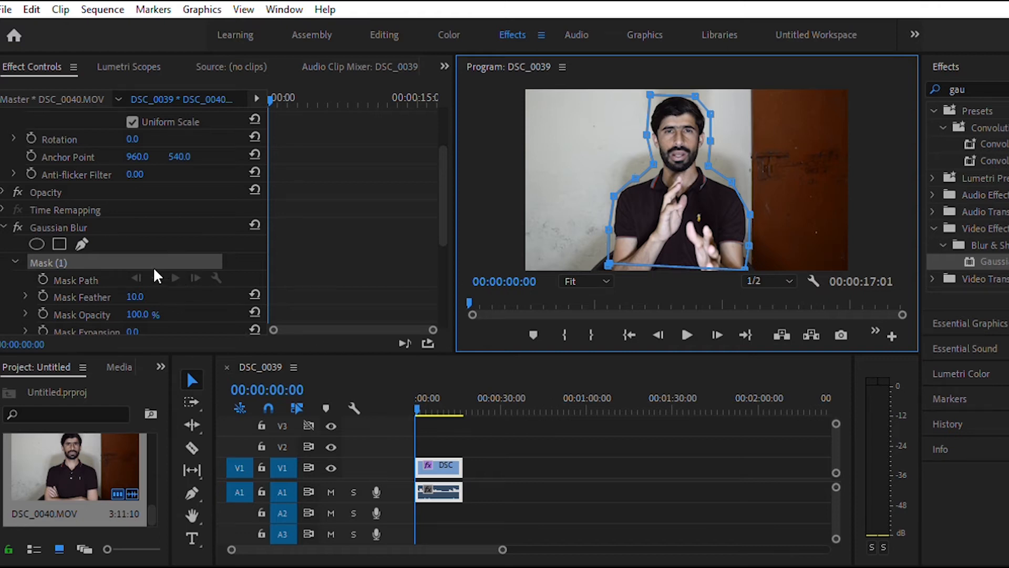
Adjust the mask's lower-left corner point beside the elbow and track the mask path forward through the clip
click(605, 255)
drag(605, 254, 600, 256)
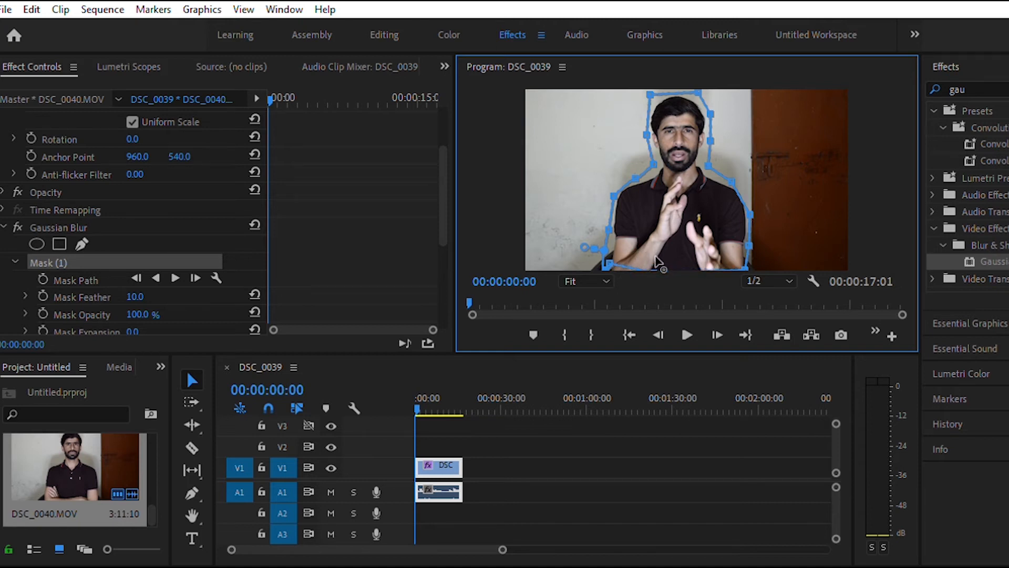
click(175, 274)
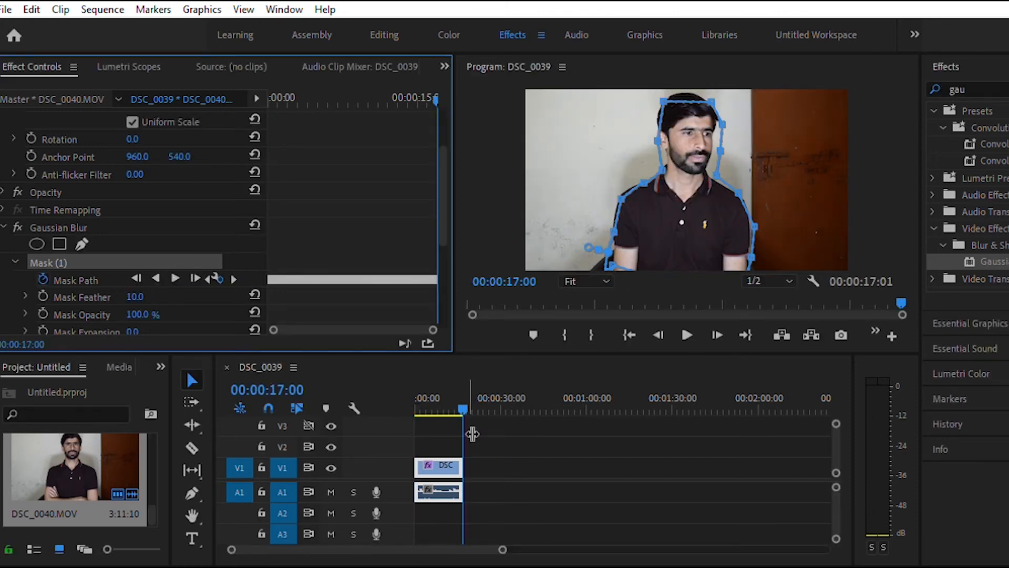
Mute audio track A1, refit the mask around the man's head near 00:00:08:03, and track the mask path forward again
drag(458, 383, 434, 388)
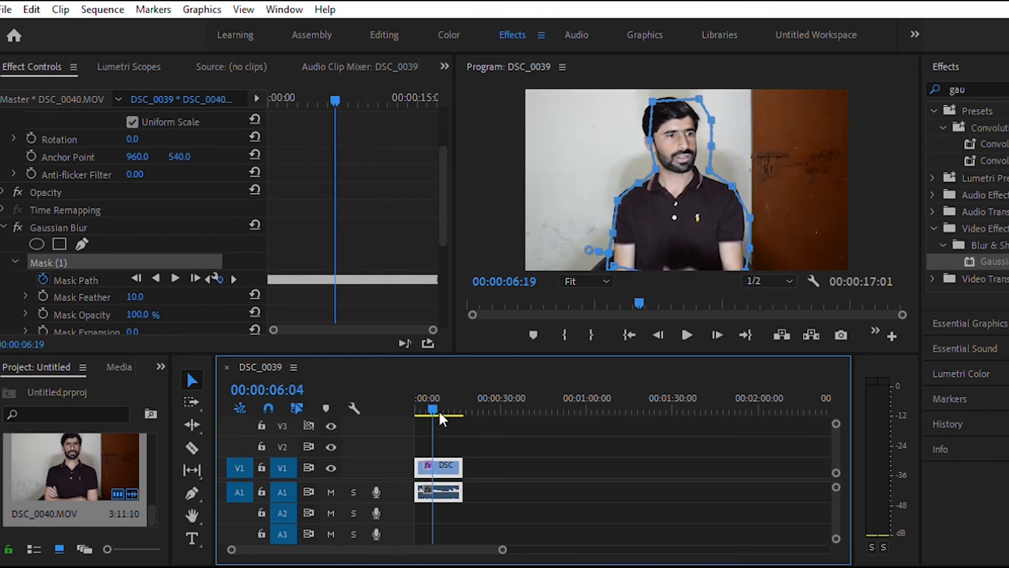
click(331, 492)
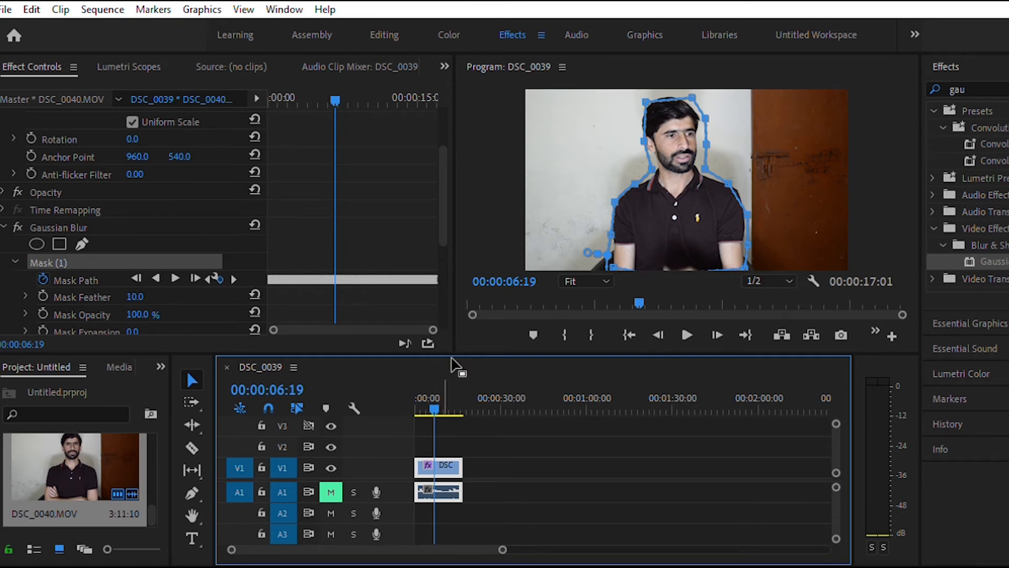
drag(433, 395, 438, 395)
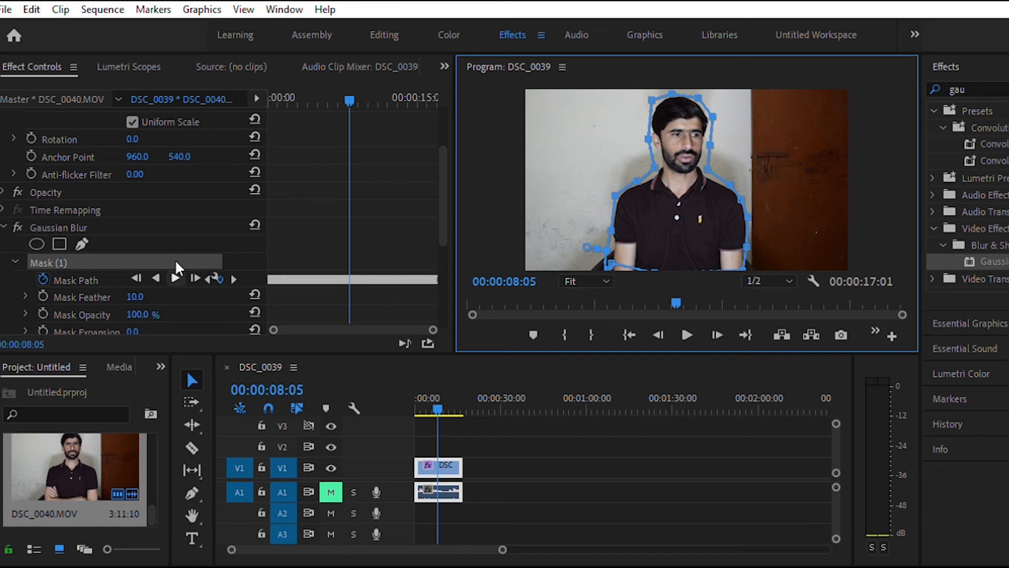
click(175, 277)
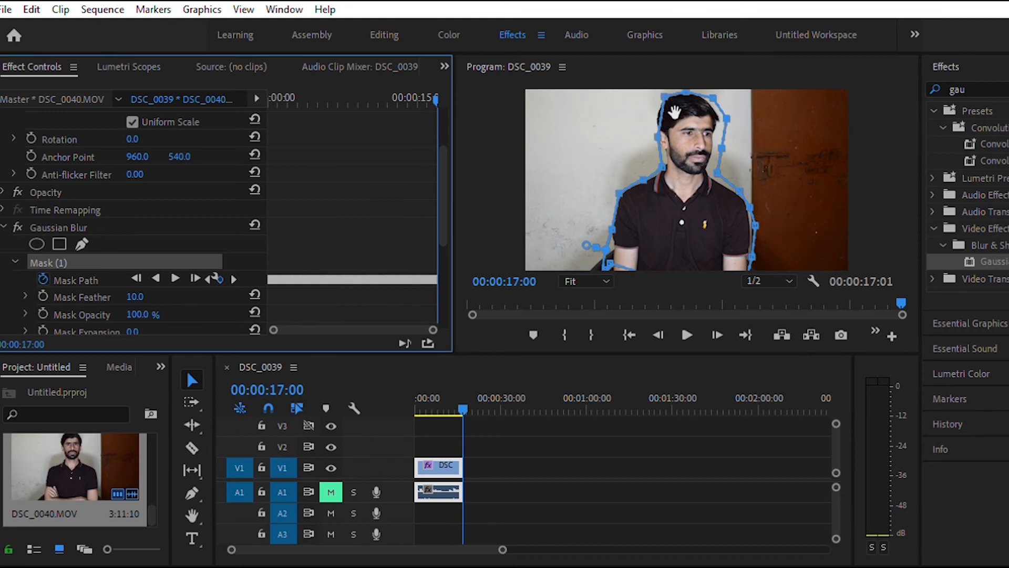
drag(657, 111, 666, 108)
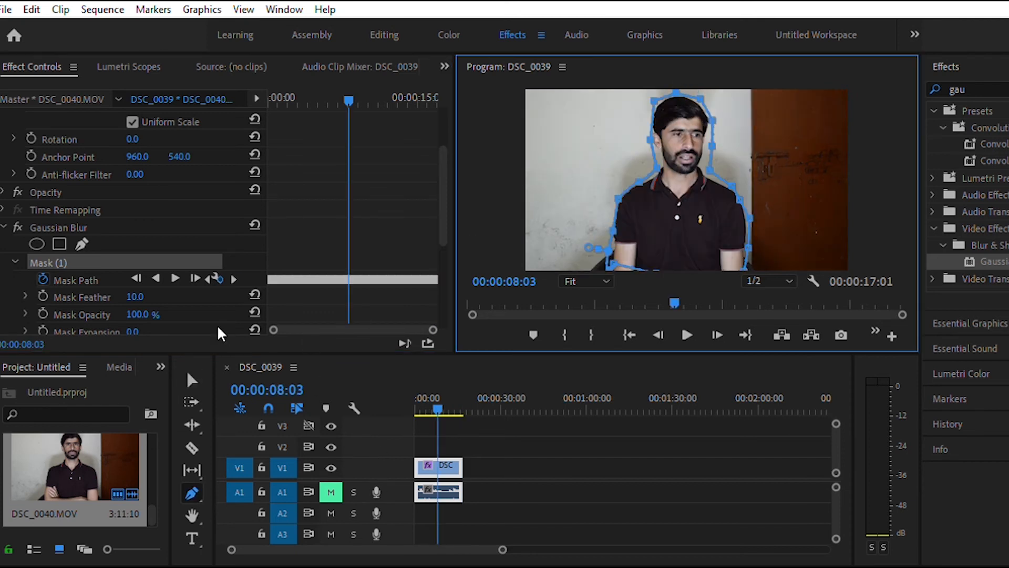
click(175, 265)
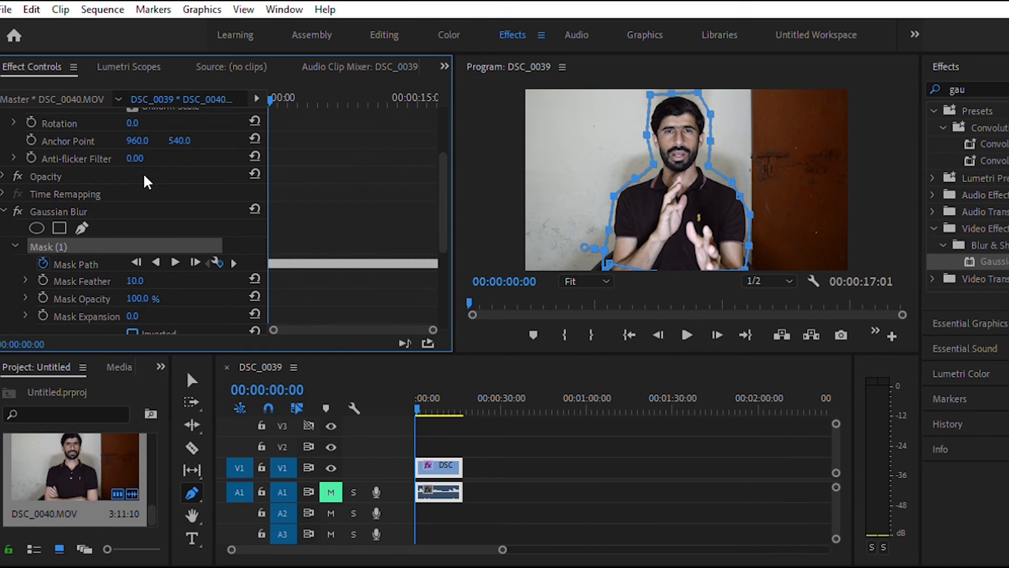
Invert the Gaussian Blur mask and set Blurriness to 56, previewing the blurred background in playback
scroll(144, 176, down, 6)
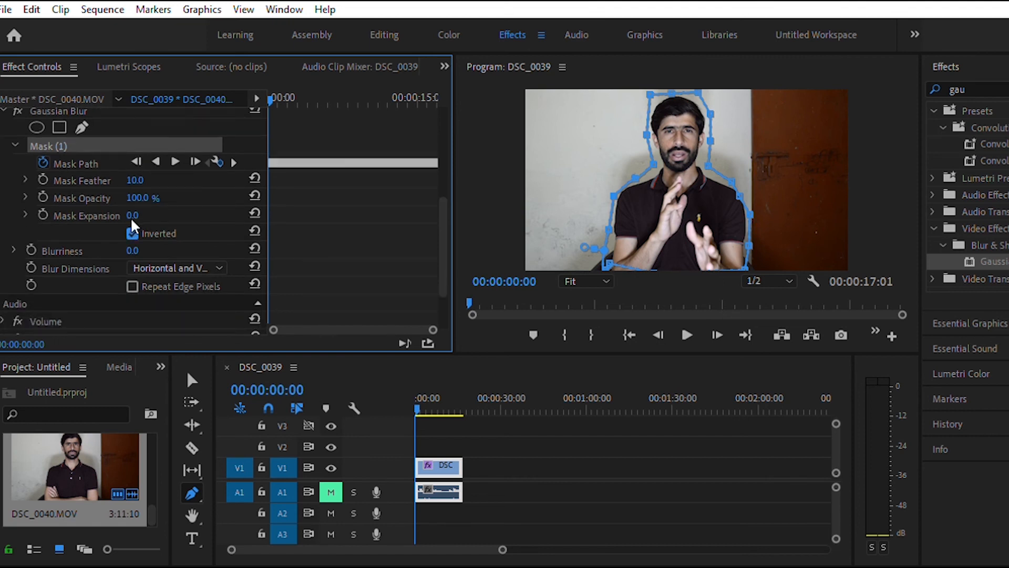
scroll(131, 217, down, 1)
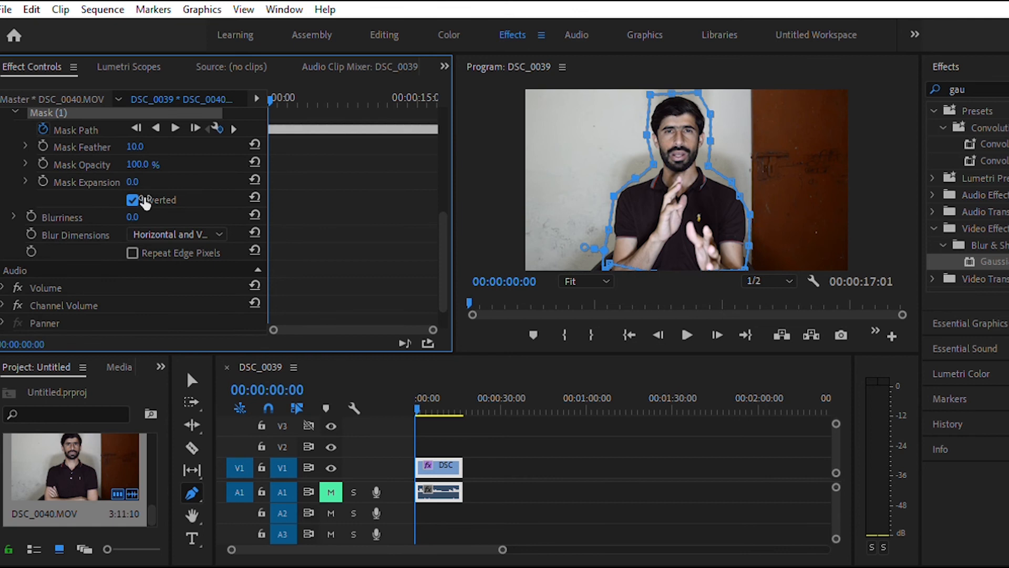
drag(133, 217, 165, 217)
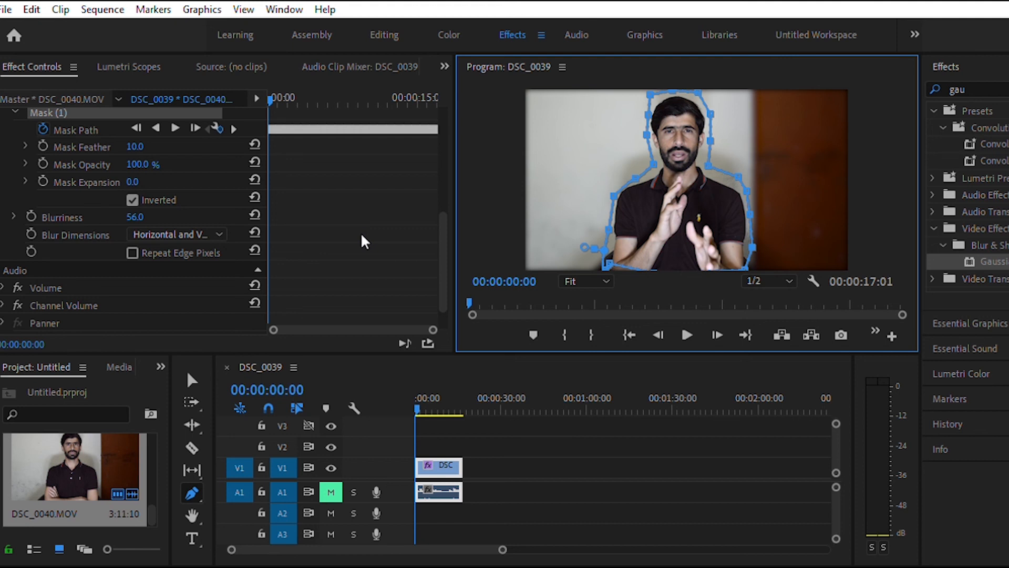
key(space)
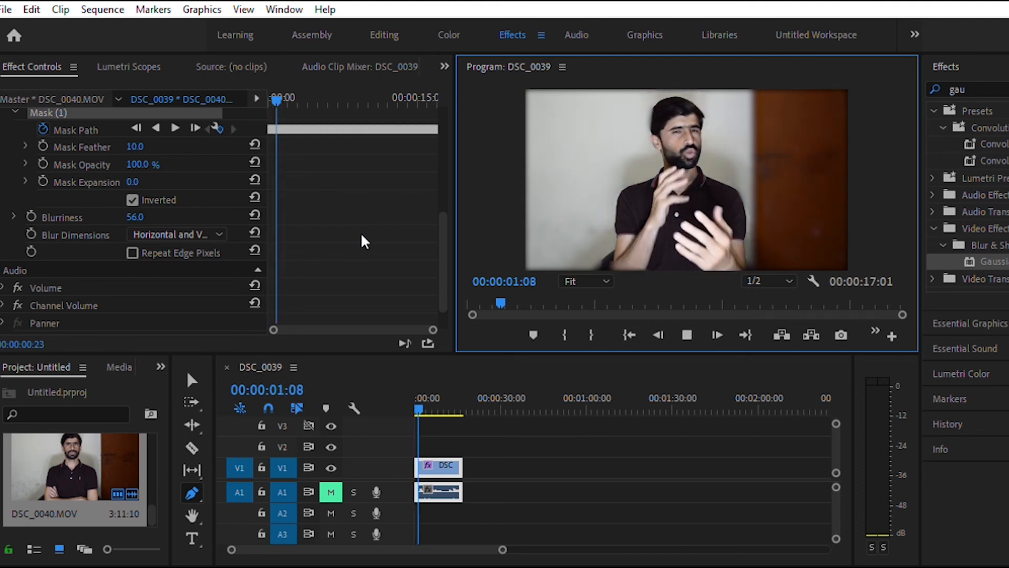
key(space)
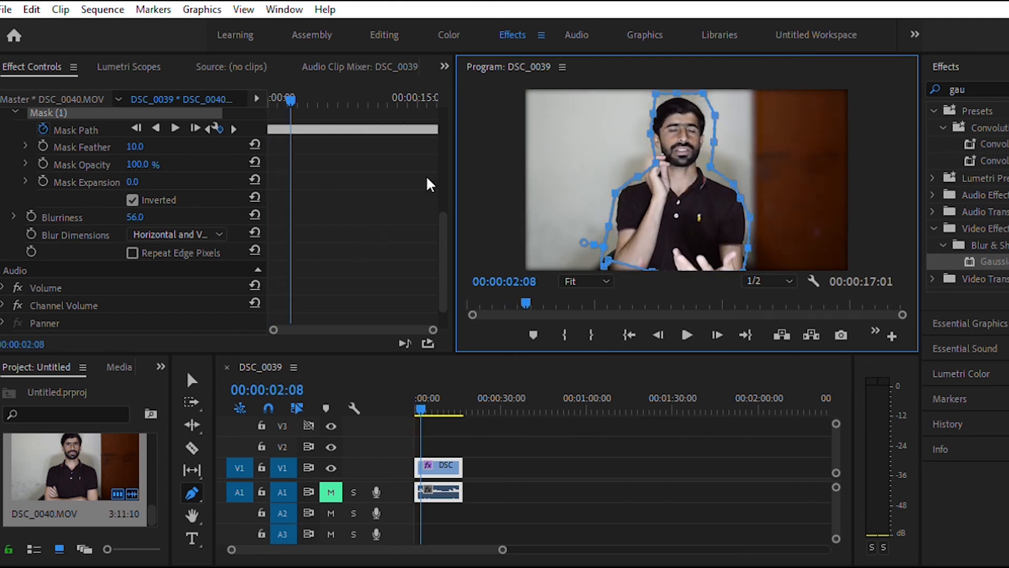